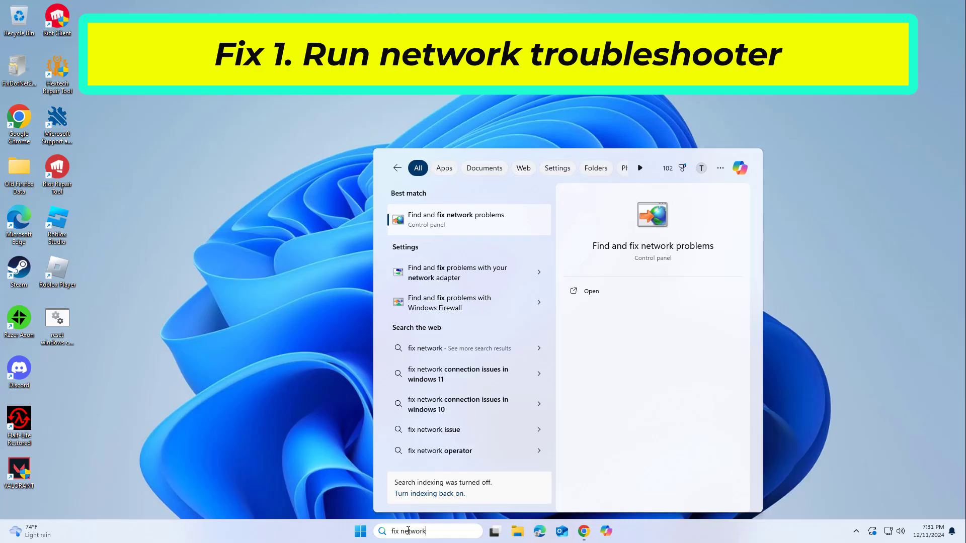
Run the network problem troubleshooter on the connection to the Internet and close it when it finishes
left_click(499, 219)
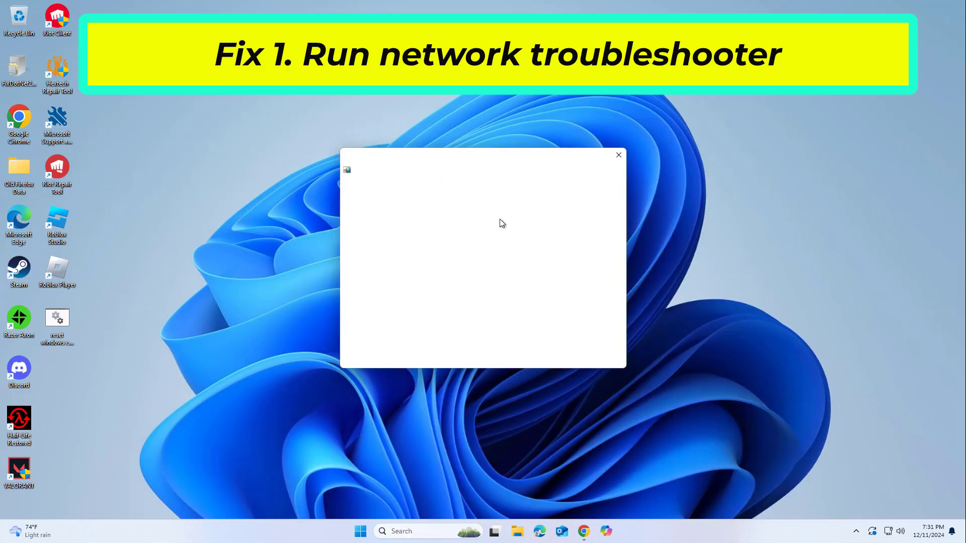
left_click(560, 355)
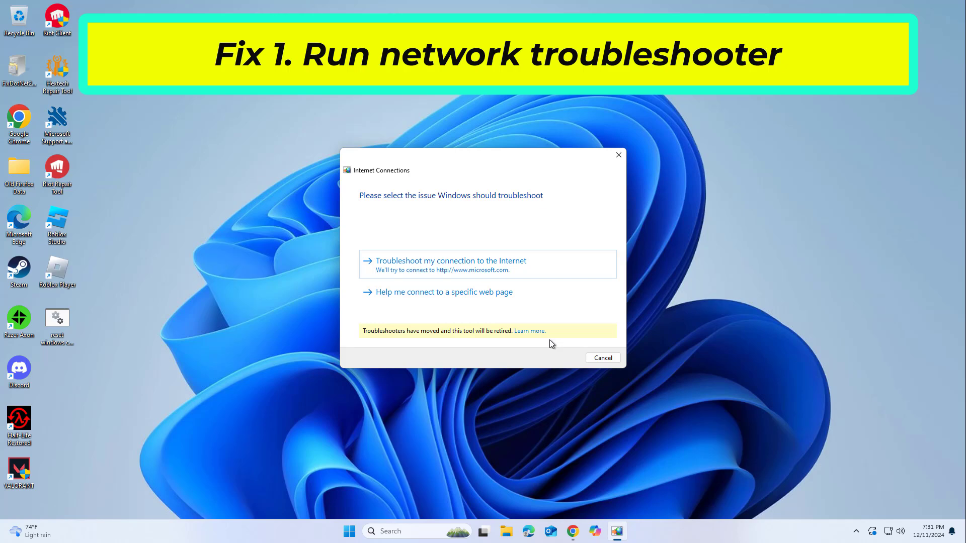
left_click(548, 243)
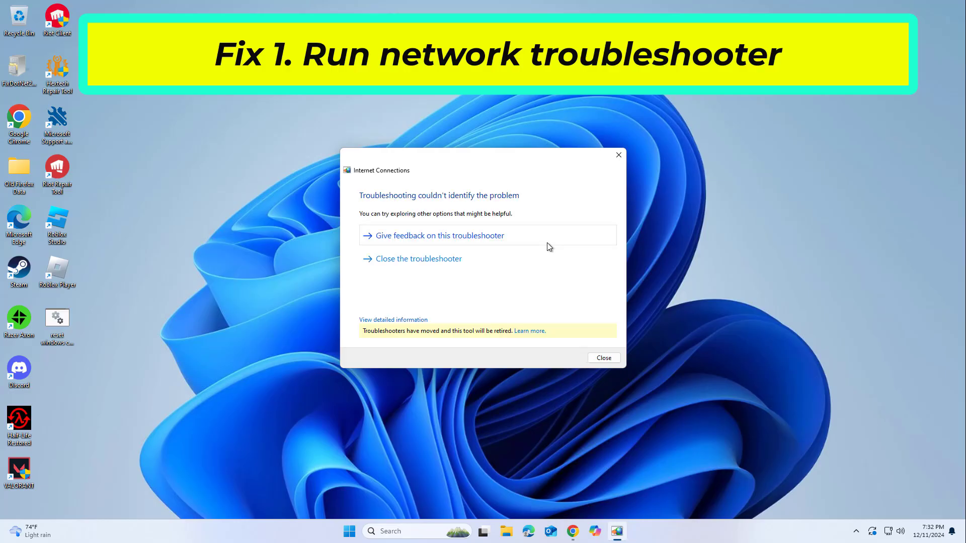
left_click(451, 256)
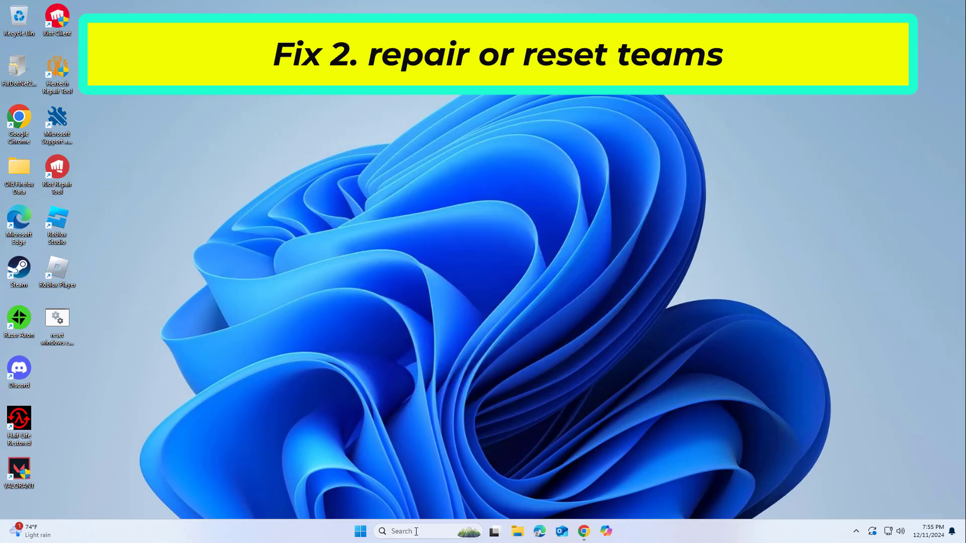
Open the app settings for Microsoft Teams and terminate the app and its related processes
left_click(416, 531)
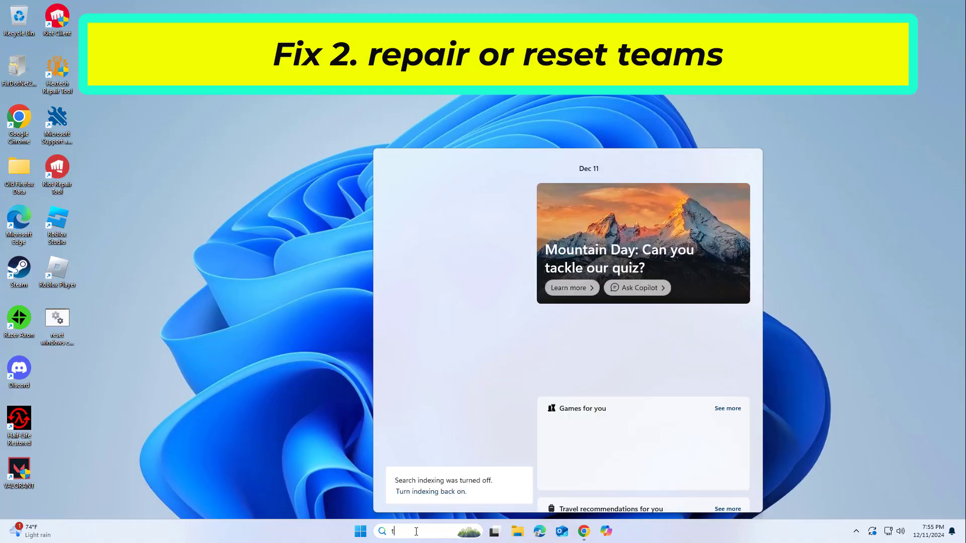
type("teams")
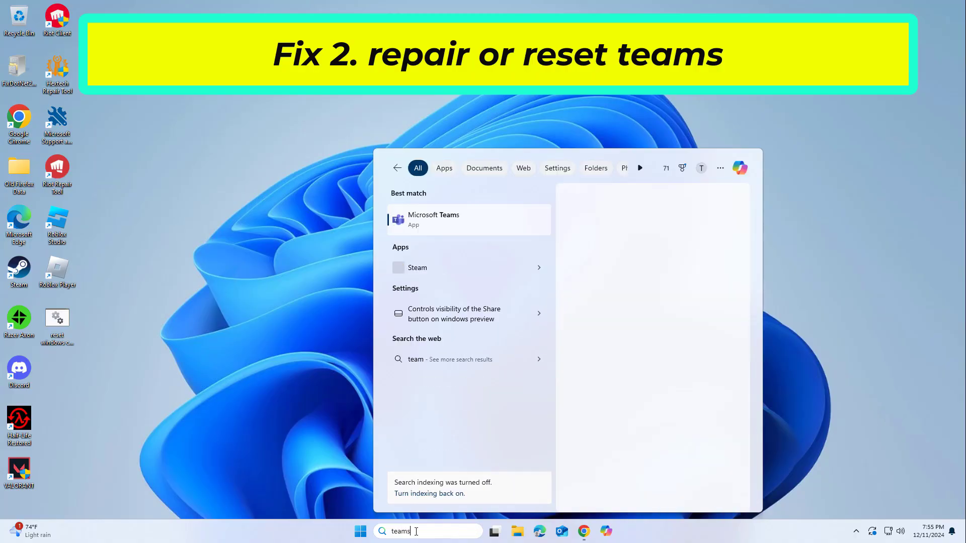
right_click(432, 212)
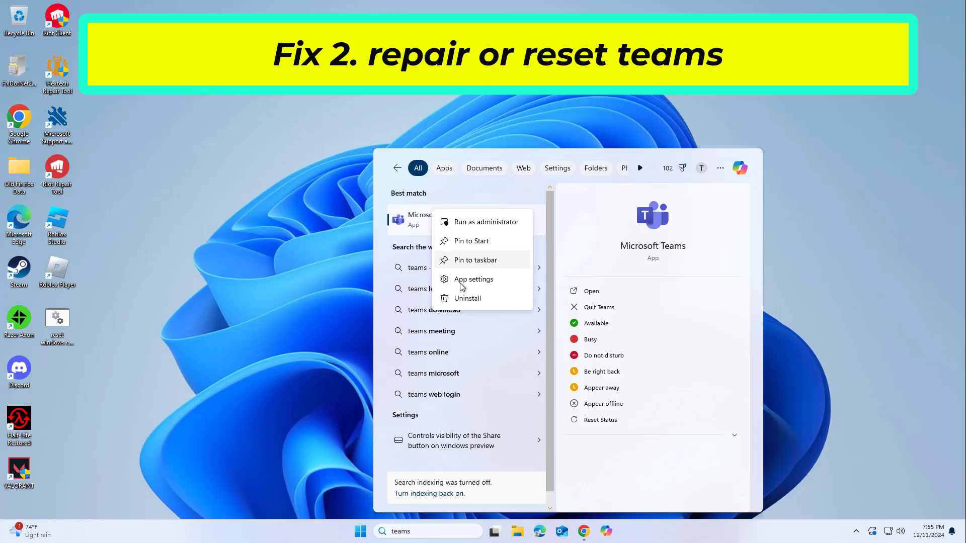
left_click(492, 283)
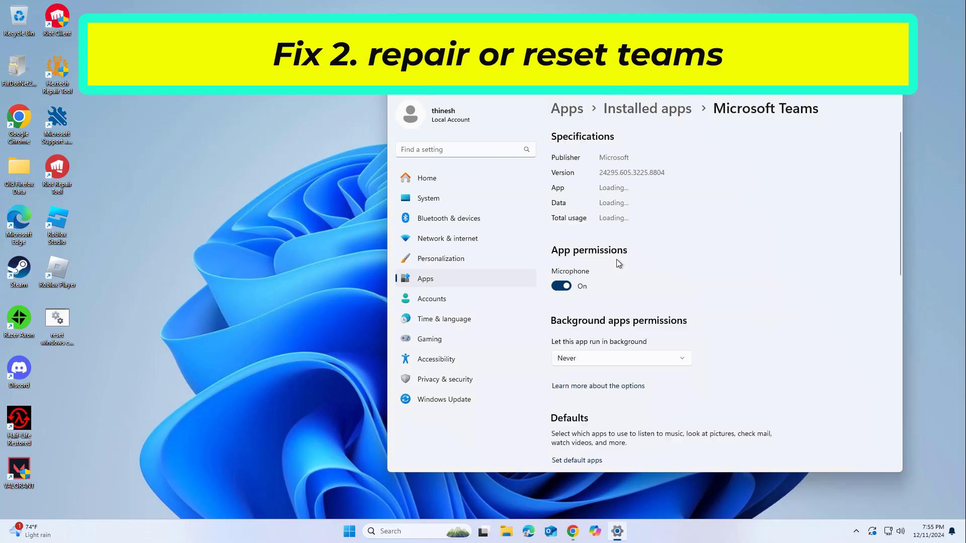
scroll(617, 259, "down", 5)
left_click(582, 321)
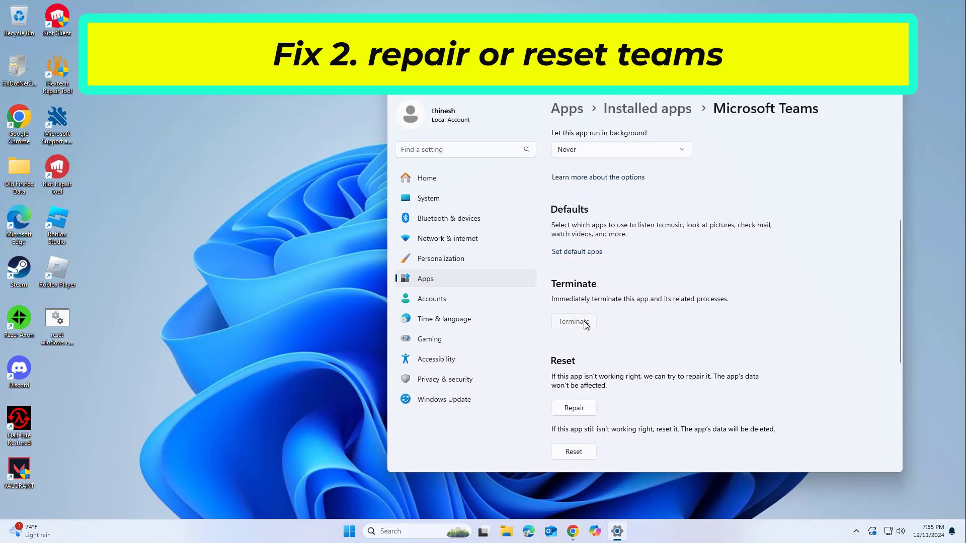
Repair Microsoft Teams and reset it with its app data, then close its settings
scroll(581, 311, "down", 1)
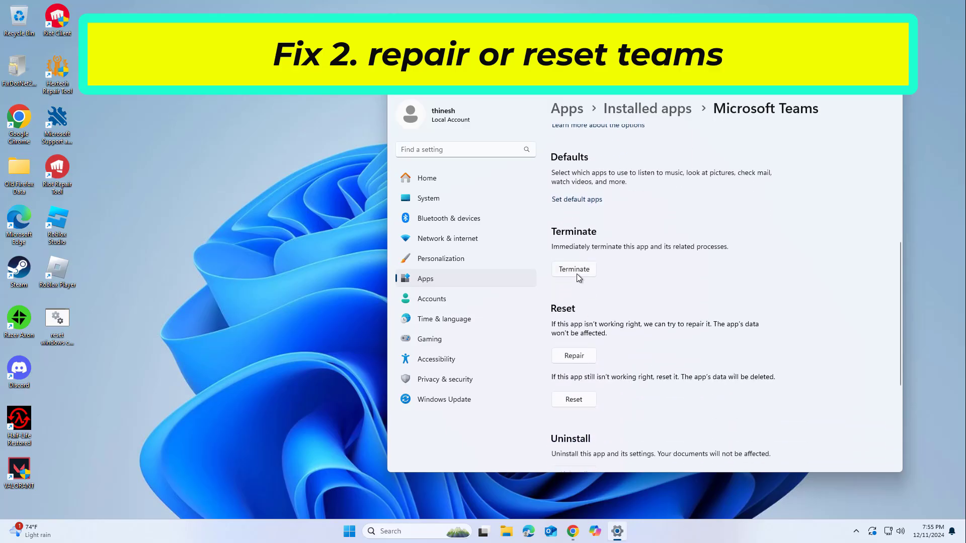
left_click(591, 358)
left_click(580, 400)
left_click(618, 373)
left_click(891, 79)
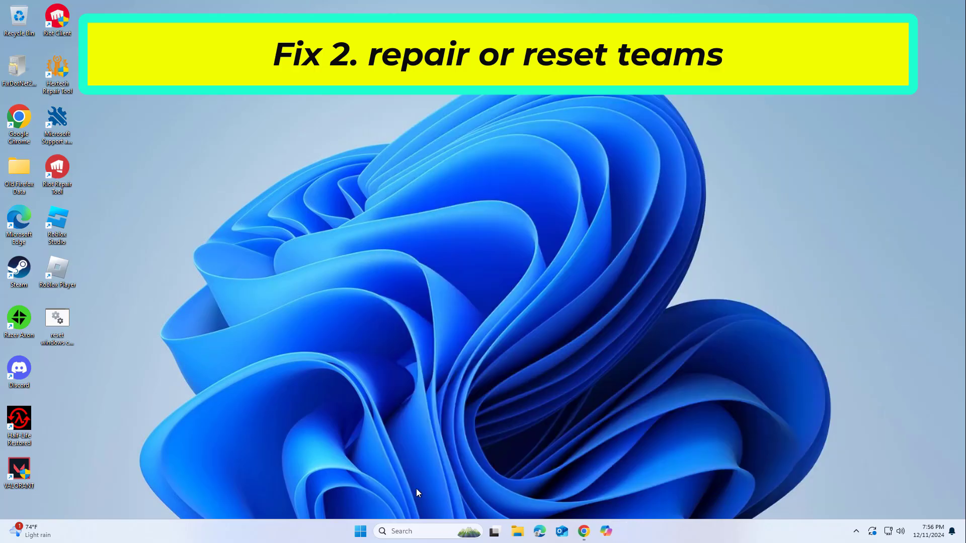
Open the Windows credentials in Credential Manager and go to the first MicrosoftOffice16_Data generic credential
left_click(409, 530)
type("cred")
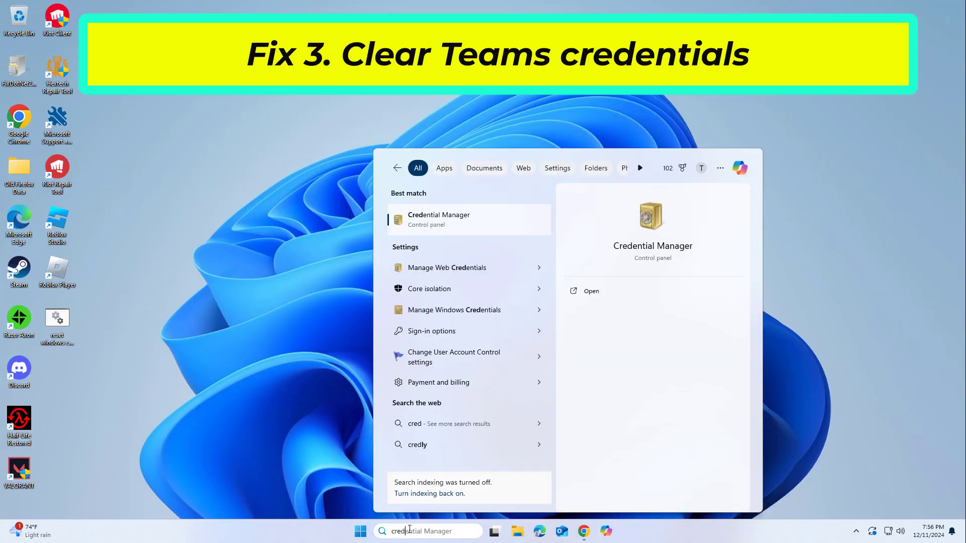
left_click(472, 210)
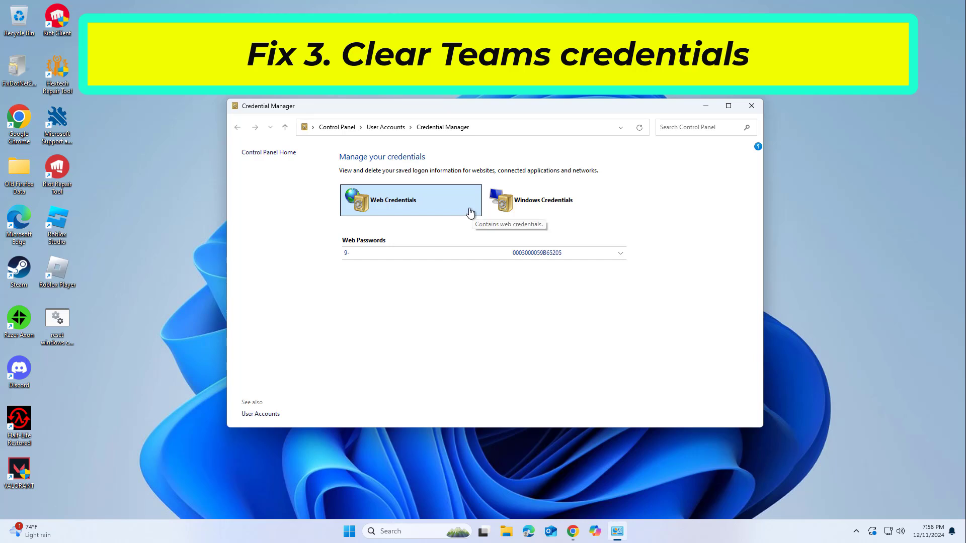
left_click(575, 200)
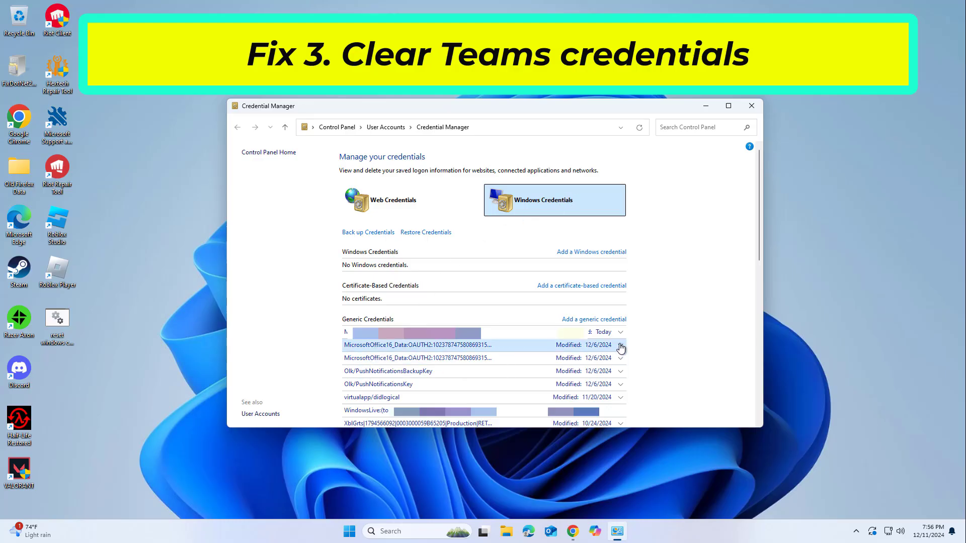
left_click(579, 346)
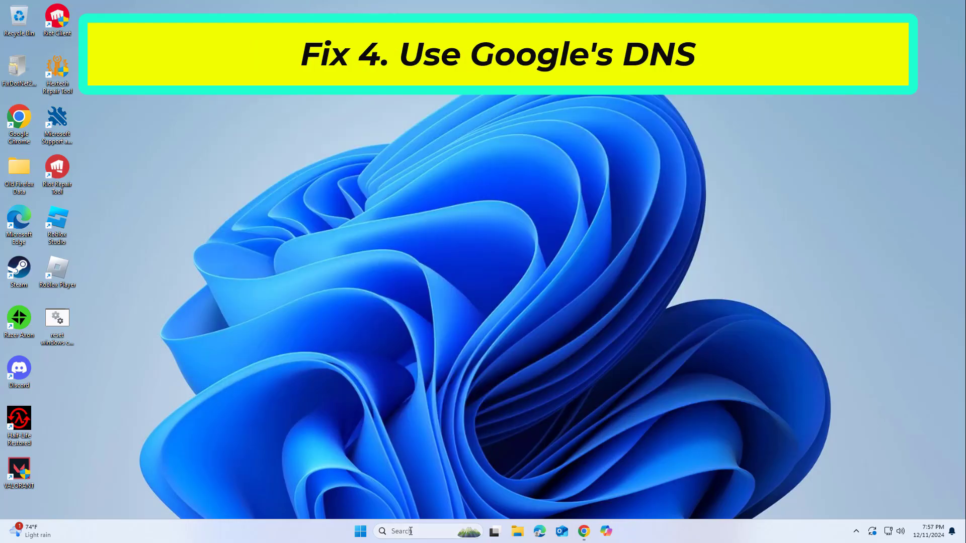
Open Control Panel and bring up the network adapter list through the Network and Sharing Center
left_click(411, 531)
type("c")
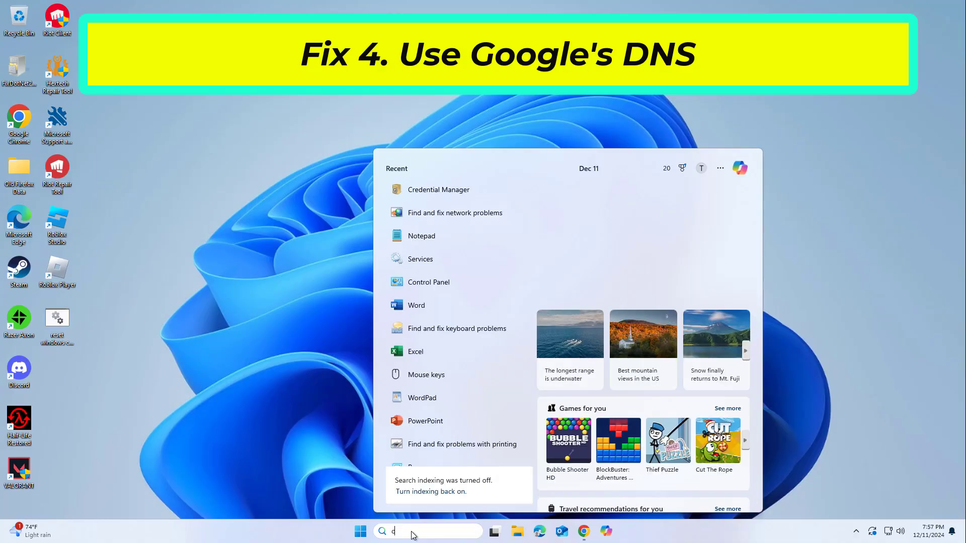
type("ont")
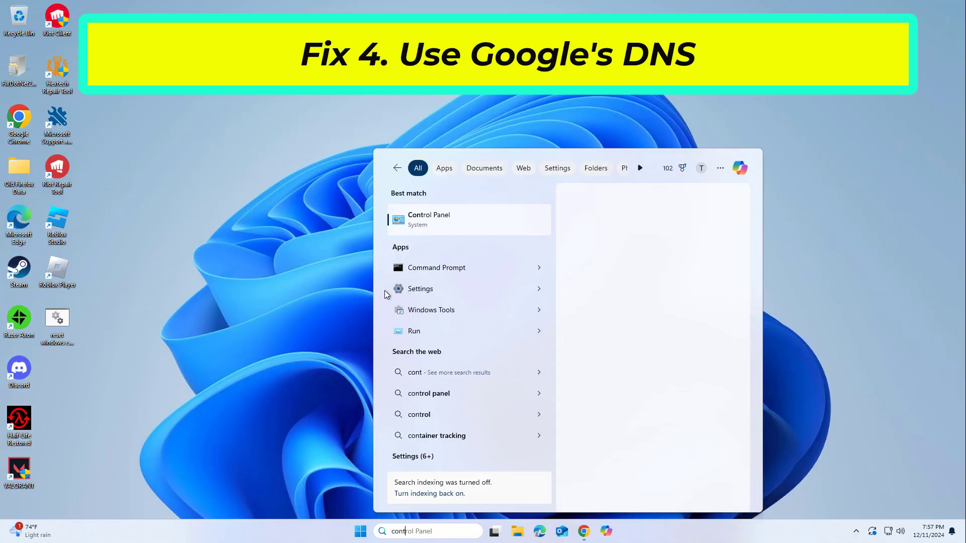
left_click(443, 217)
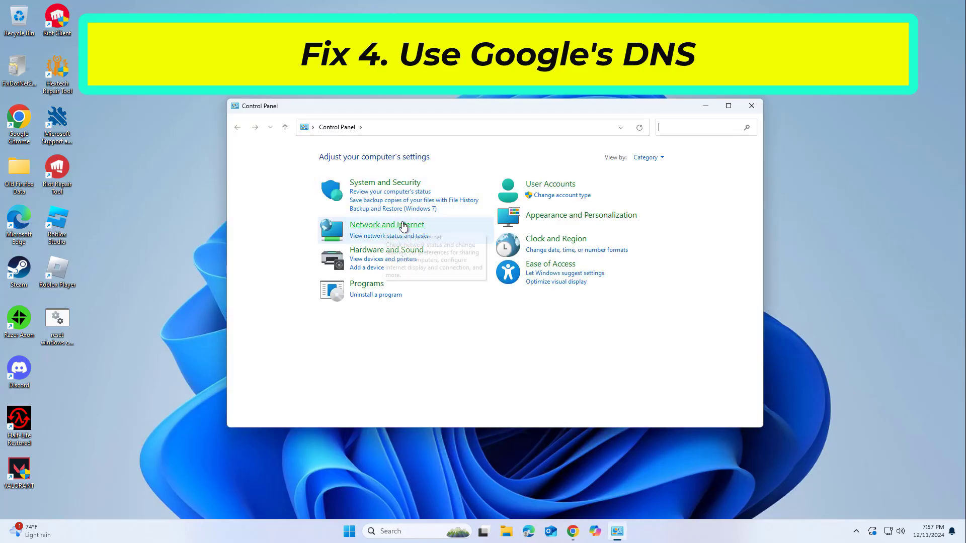
left_click(385, 227)
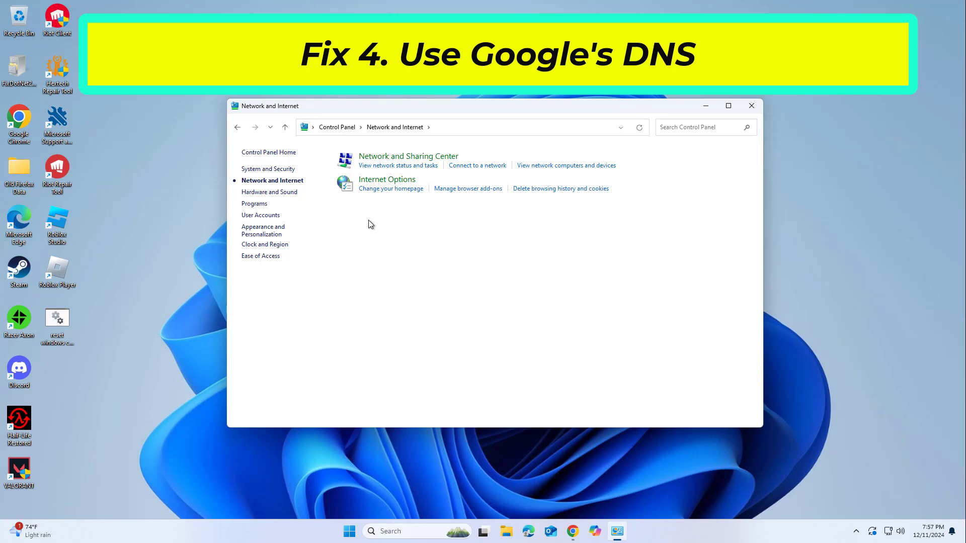
left_click(404, 157)
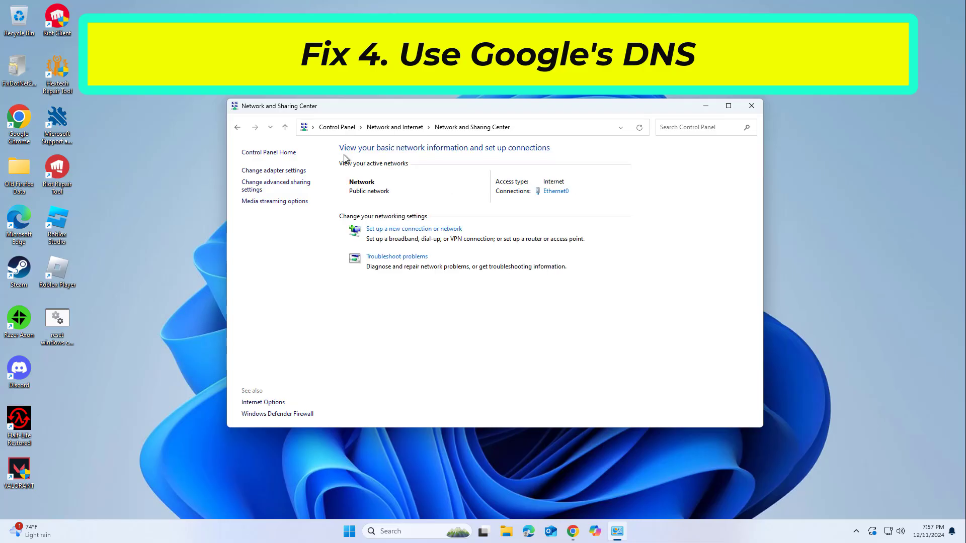
left_click(290, 171)
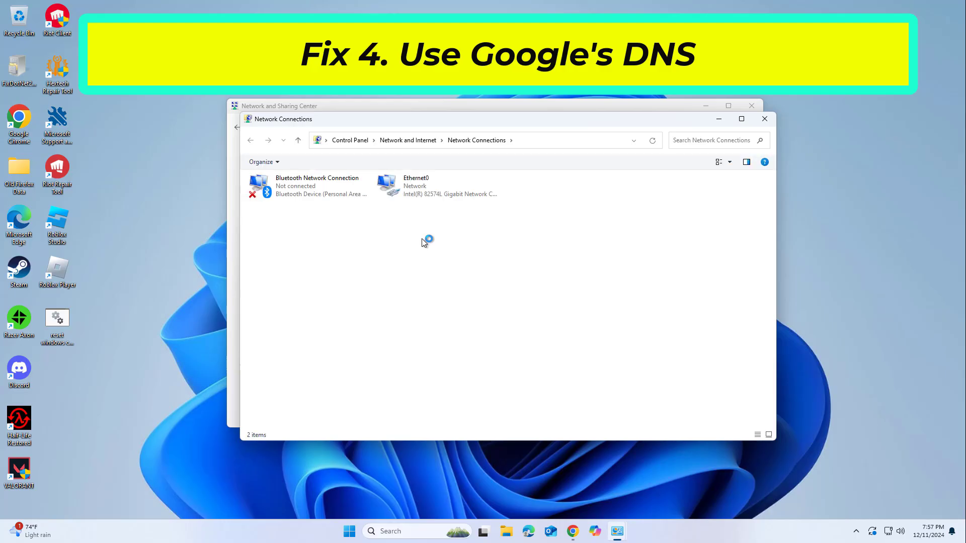
Open the Internet Protocol Version 4 (TCP/IPv4) properties of the Ethernet0 adapter, allowing the administrator request
right_click(416, 194)
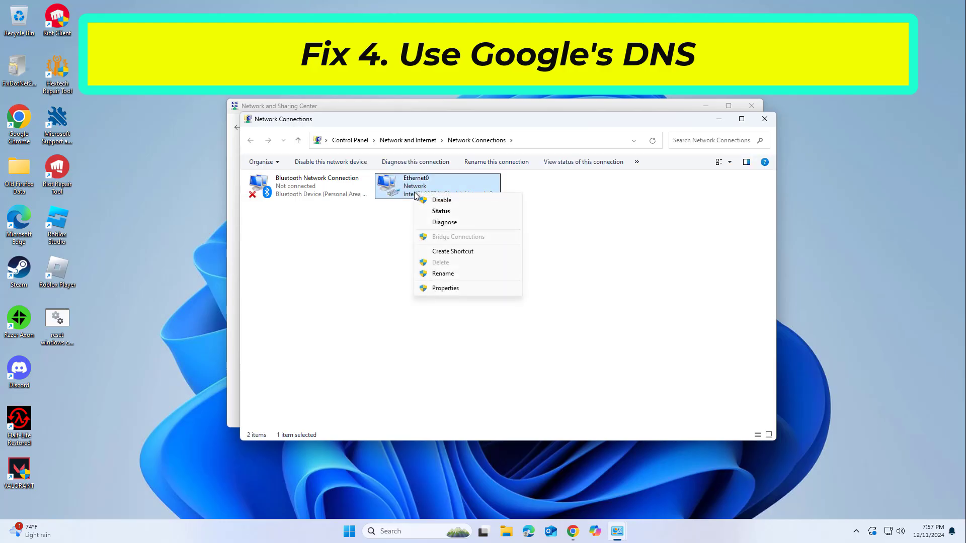
left_click(458, 288)
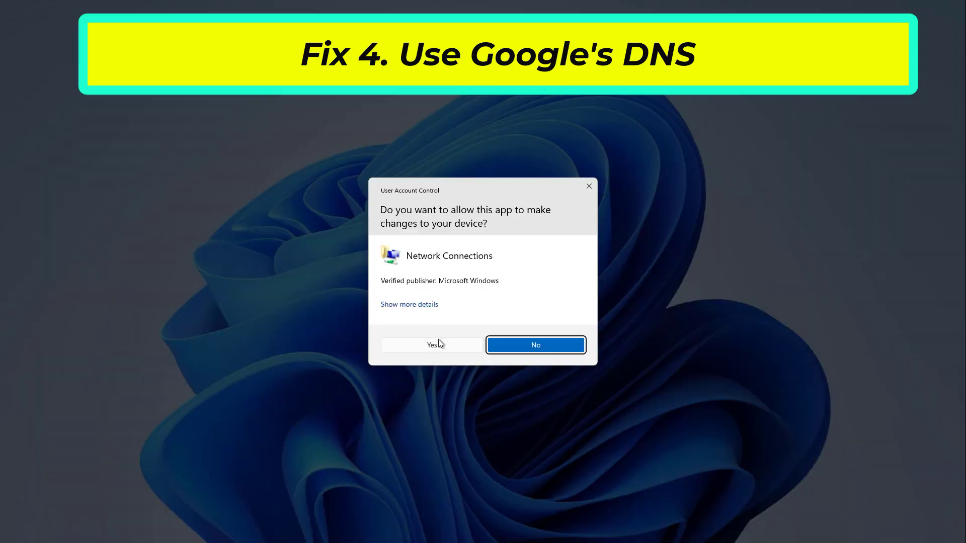
left_click(438, 344)
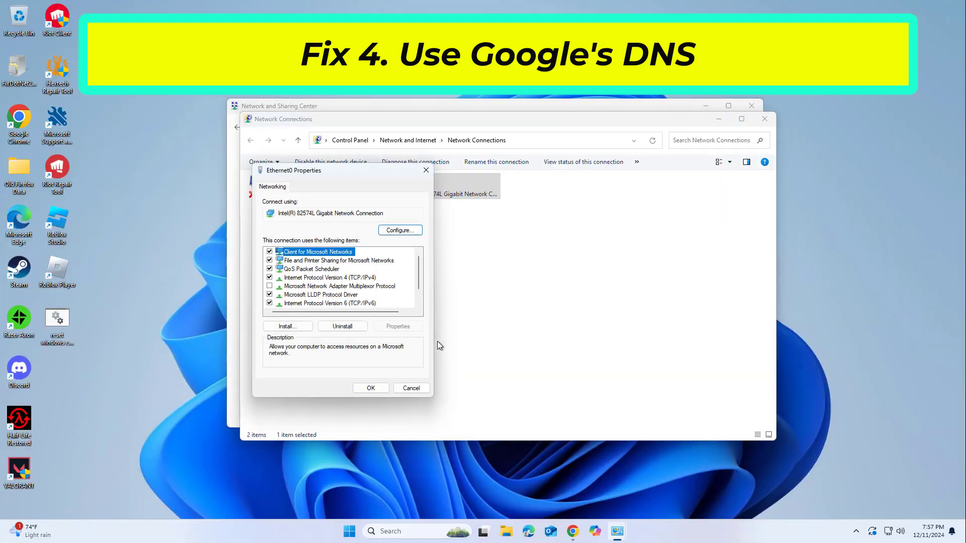
left_click(301, 279)
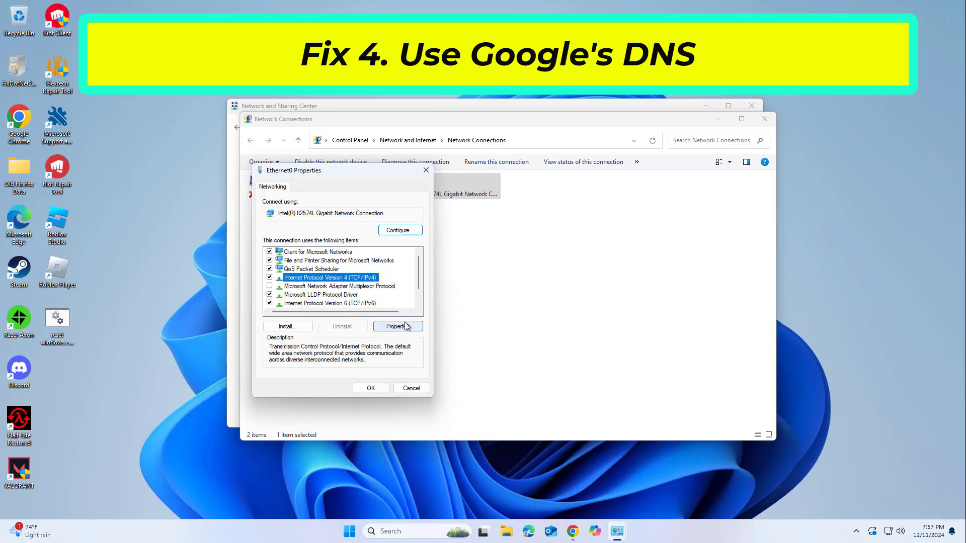
left_click(397, 326)
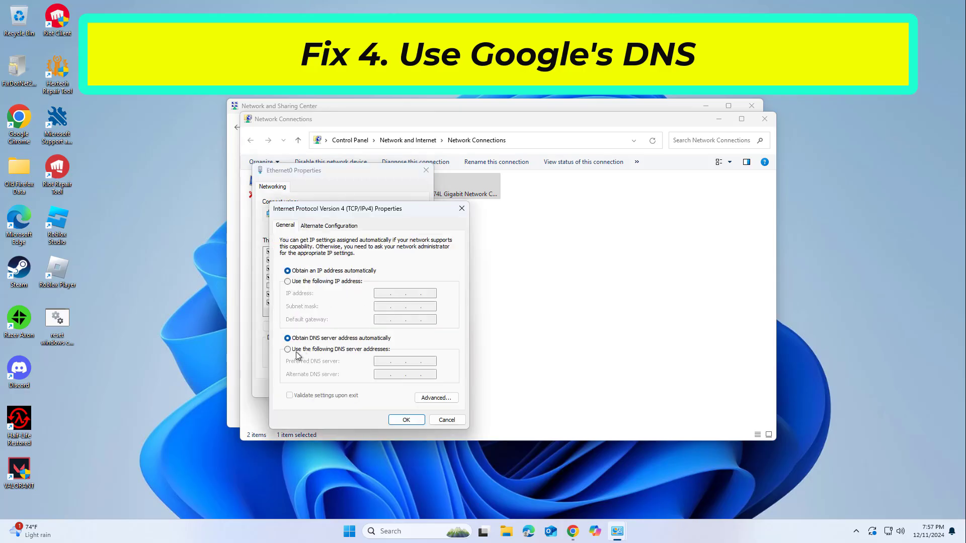
Set the preferred DNS server manually to 8.8.8.8, enter Google's alternate DNS server, save, and close the network windows
left_click(287, 350)
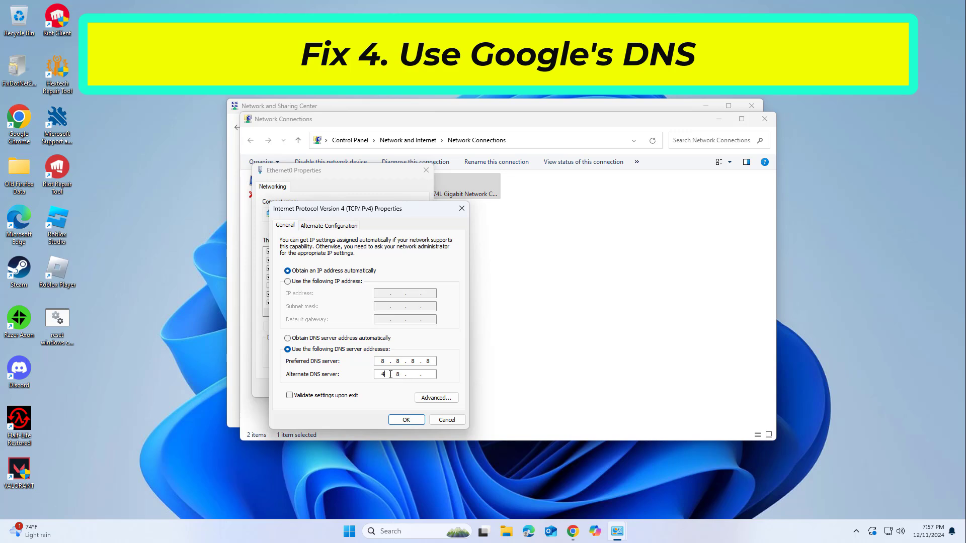
type("8")
left_click(403, 418)
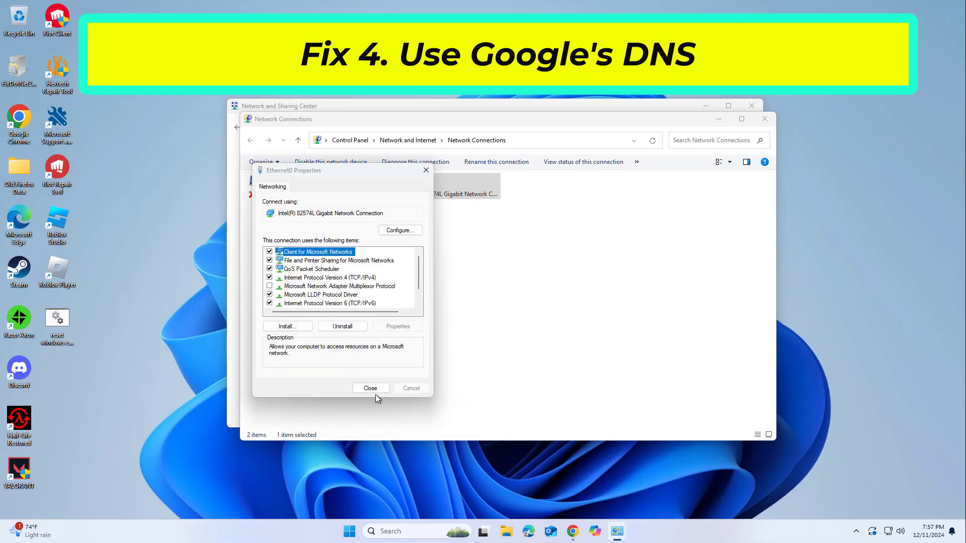
left_click(374, 390)
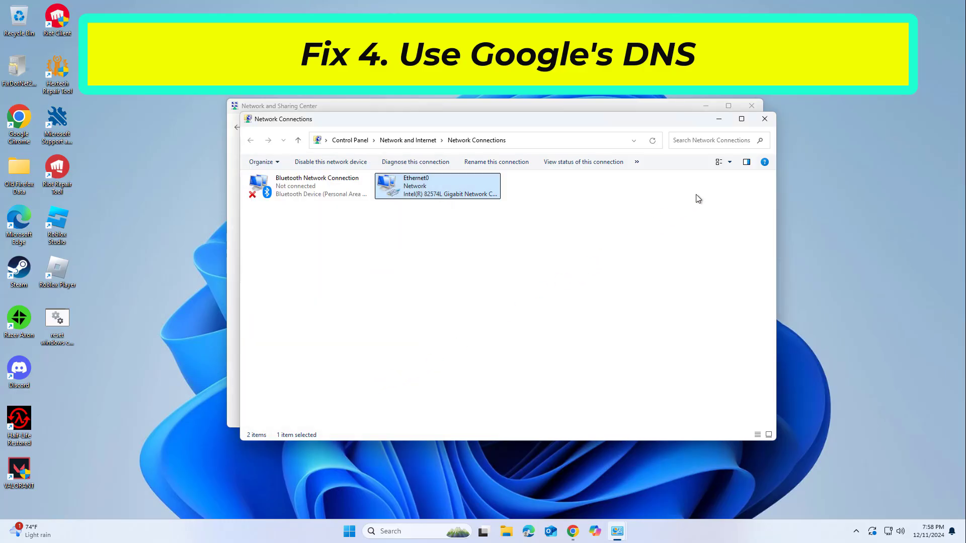
left_click(765, 119)
left_click(752, 106)
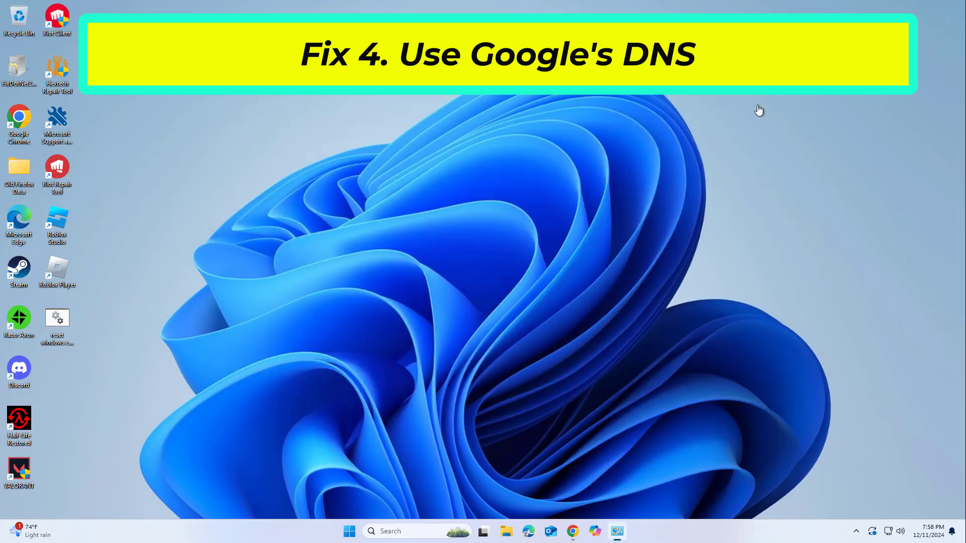